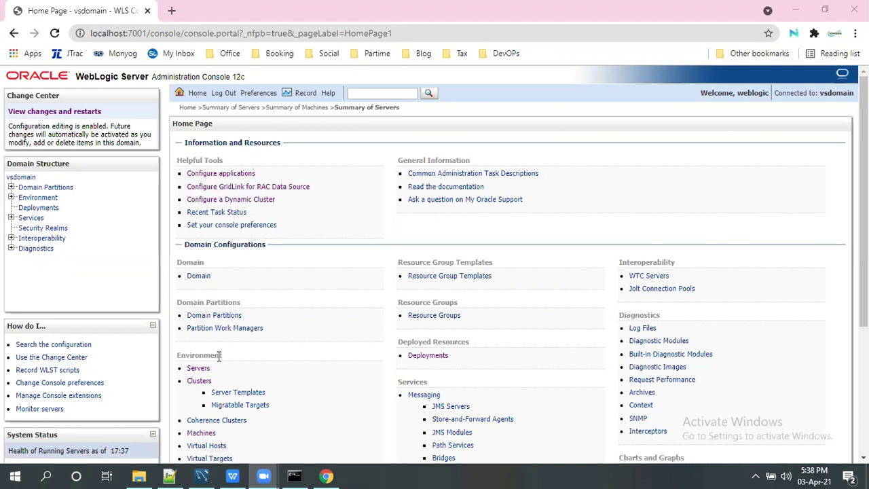
# - Try to start the managed server MS1 from the control page of the servers summary
pyautogui.click(199, 370)
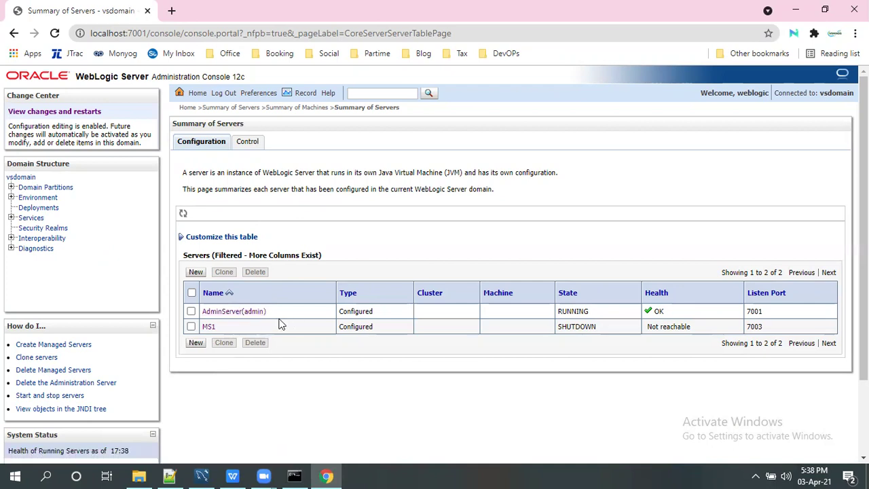
pyautogui.doubleClick(583, 309)
pyautogui.click(250, 144)
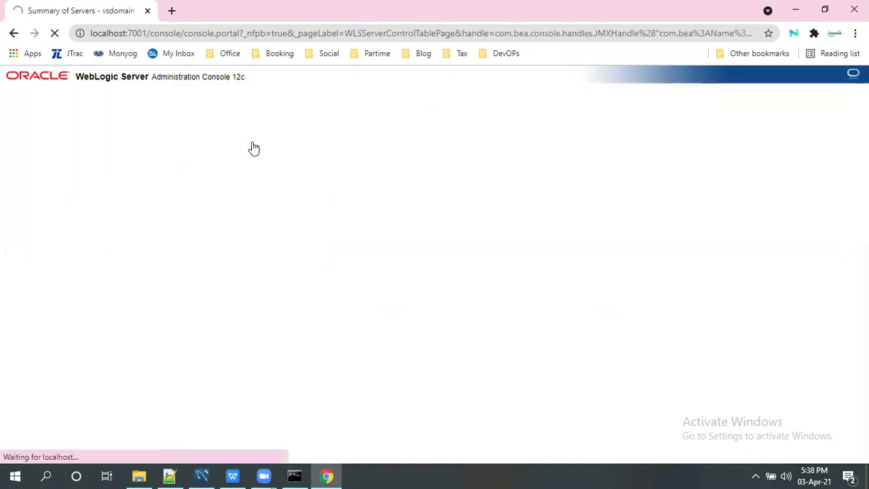
pyautogui.click(191, 318)
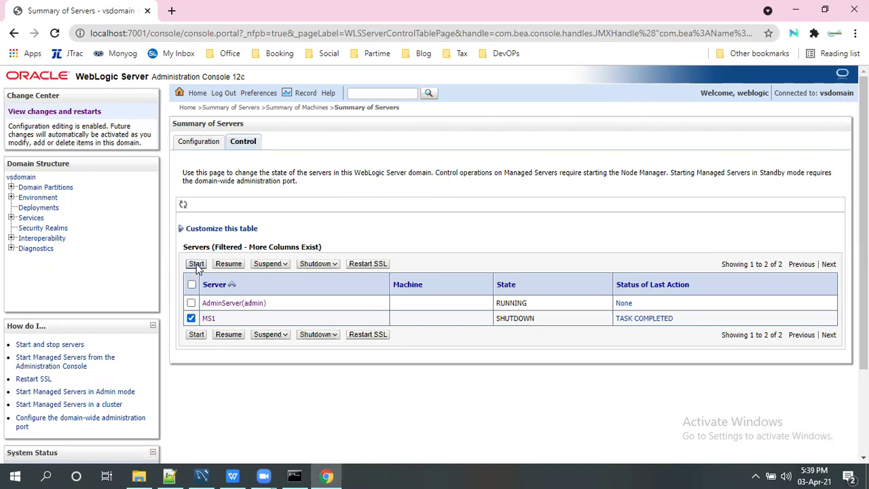
pyautogui.click(197, 264)
pyautogui.moveTo(203, 135); pyautogui.dragTo(341, 133)
pyautogui.click(401, 146)
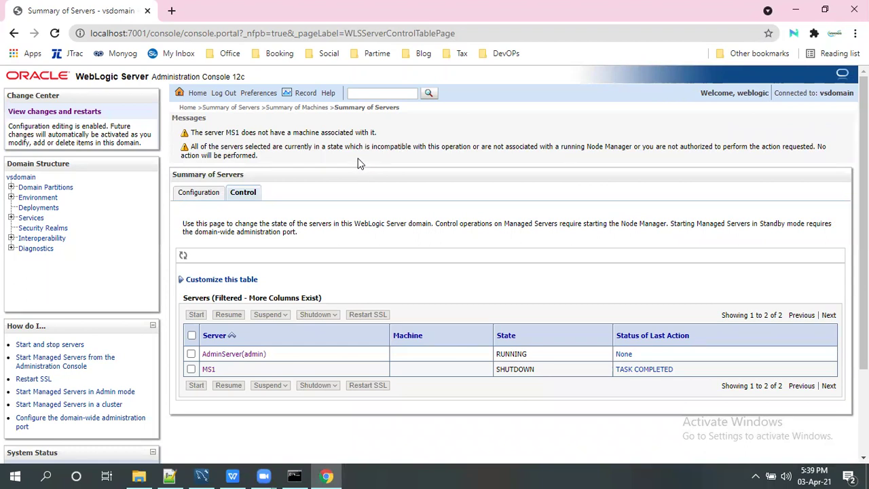
# - Return to the console's home page and open the summary of machines
pyautogui.click(249, 112)
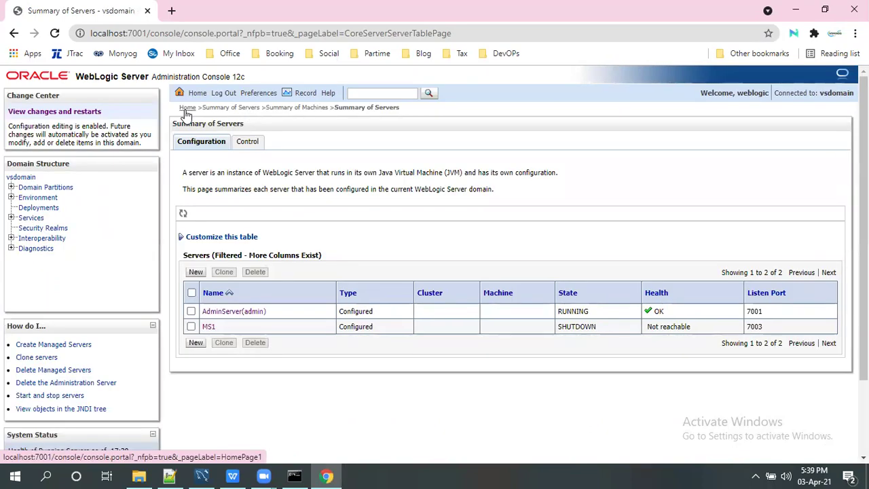
pyautogui.click(186, 108)
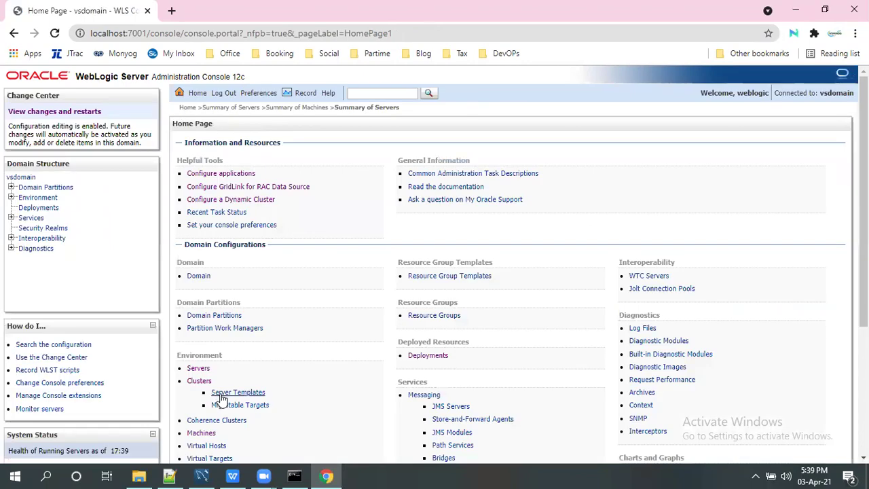
pyautogui.scroll(-3, 372, 382)
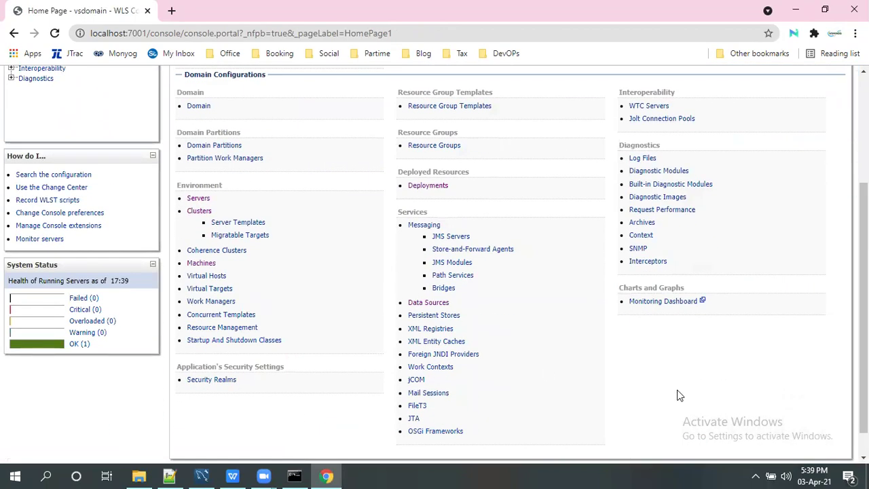
pyautogui.scroll(2, 679, 395)
pyautogui.click(204, 391)
# - Begin a new machine named Machine1 with Other as its operating system, and continue to the node manager properties
pyautogui.click(193, 243)
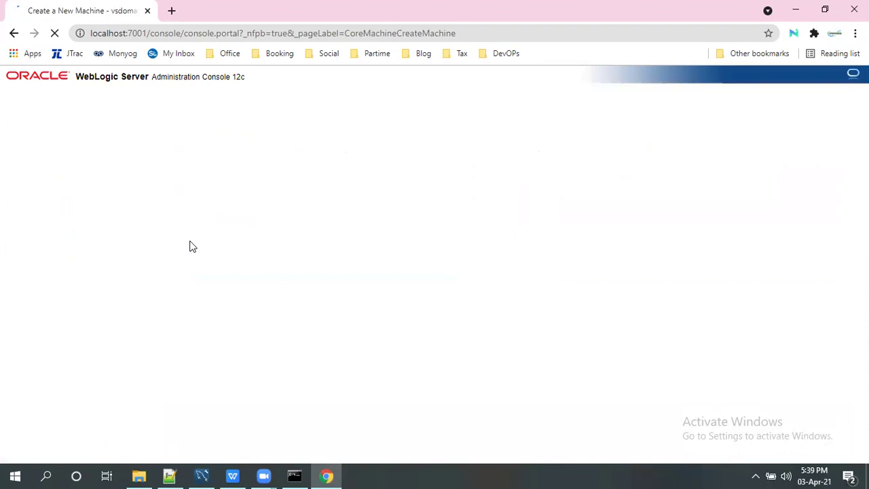
pyautogui.click(386, 242)
pyautogui.press('BackSpace')
pyautogui.press('BackSpace')
pyautogui.write('1')
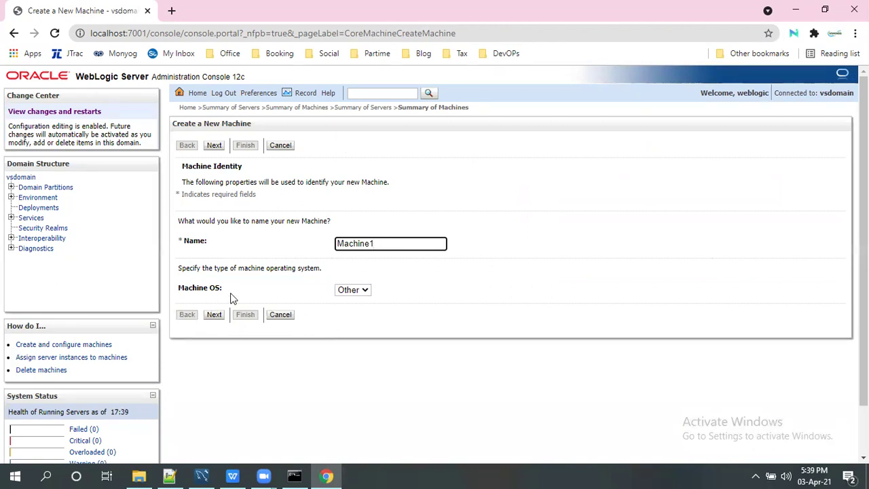
pyautogui.click(364, 291)
pyautogui.click(365, 290)
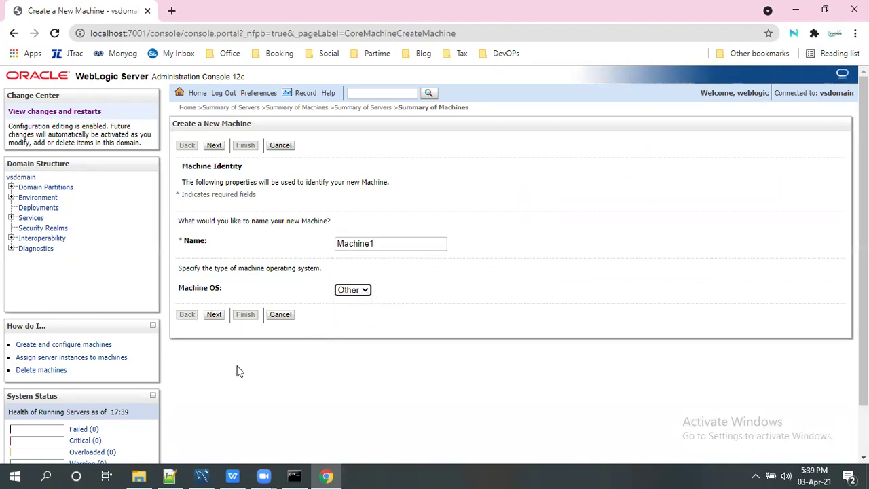
pyautogui.click(213, 315)
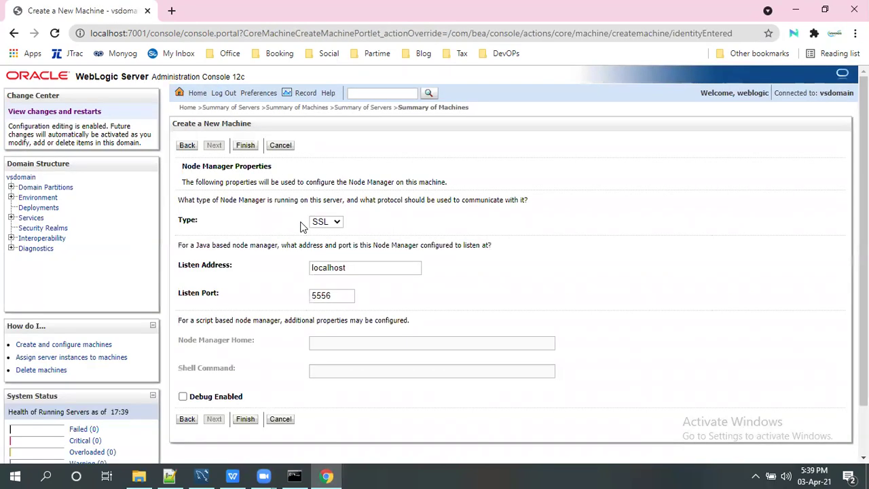
# - Set the new machine's node manager type to Plain and finish creating the machine
pyautogui.click(336, 223)
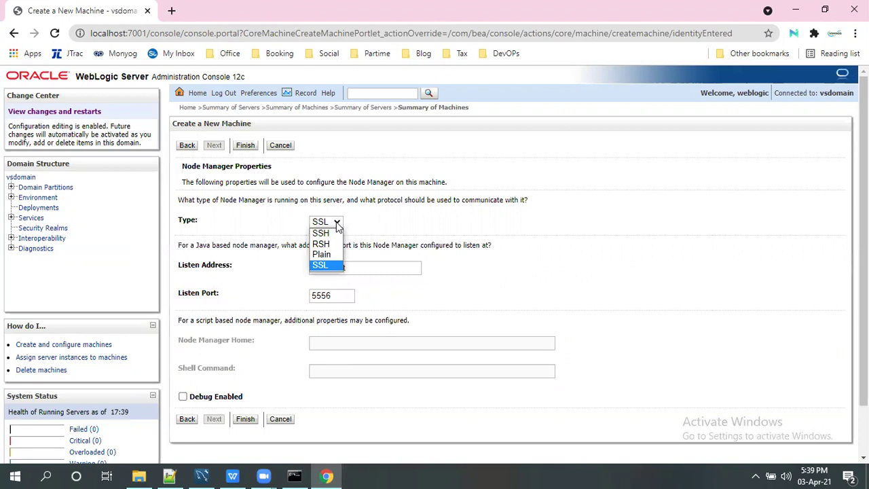
pyautogui.click(322, 254)
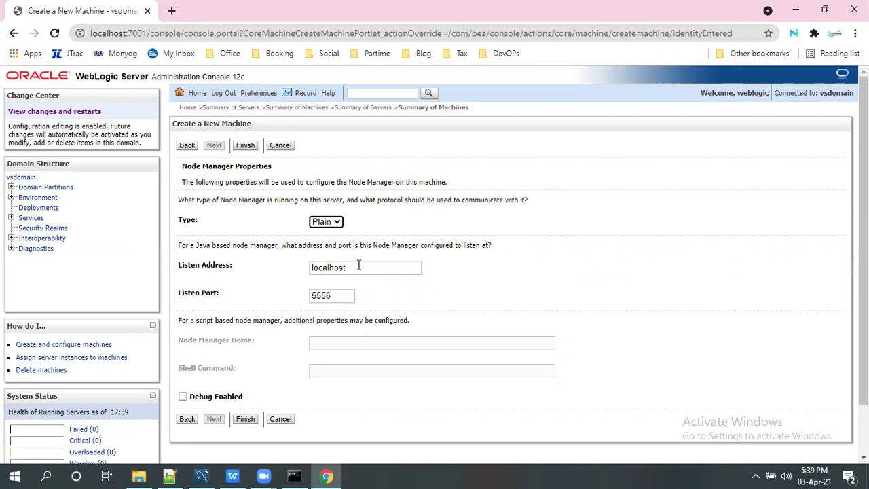
pyautogui.click(230, 349)
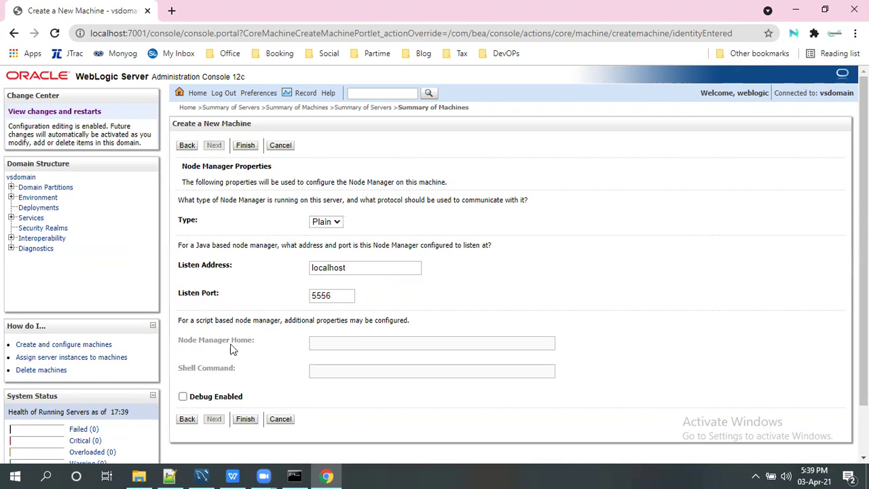
pyautogui.click(248, 422)
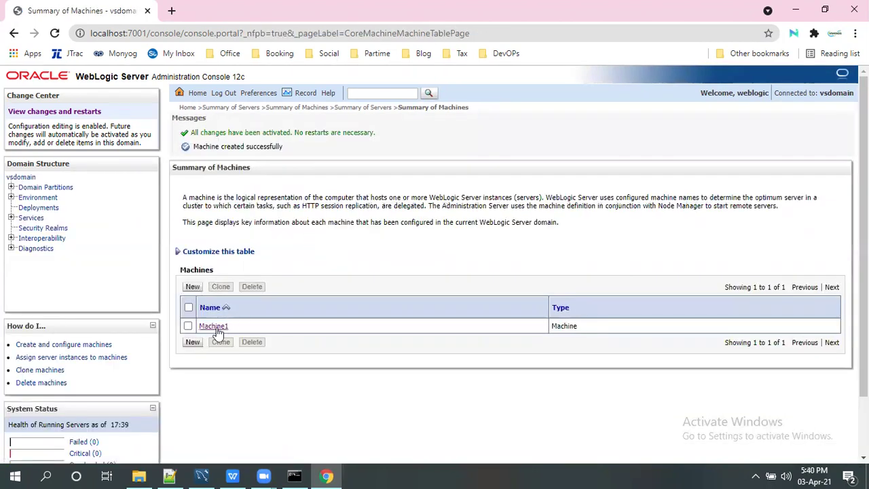
# - Open Machine1's server assignments and start adding a server to it
pyautogui.click(218, 333)
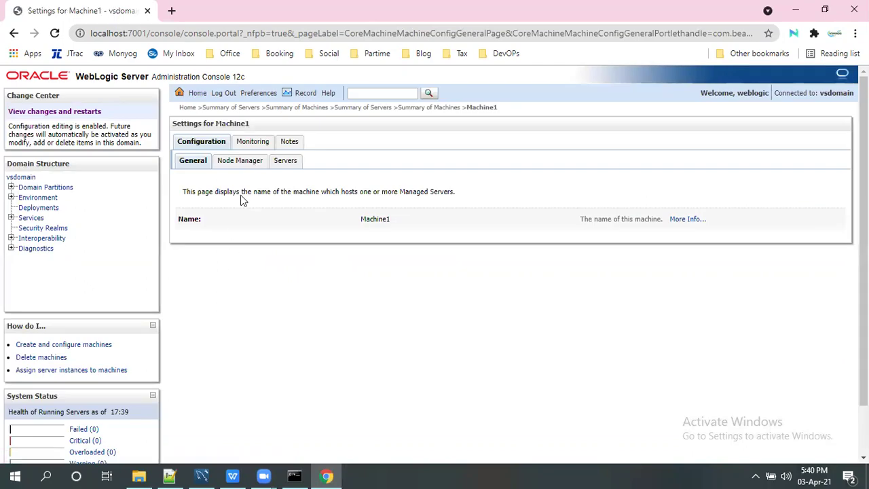
pyautogui.click(283, 163)
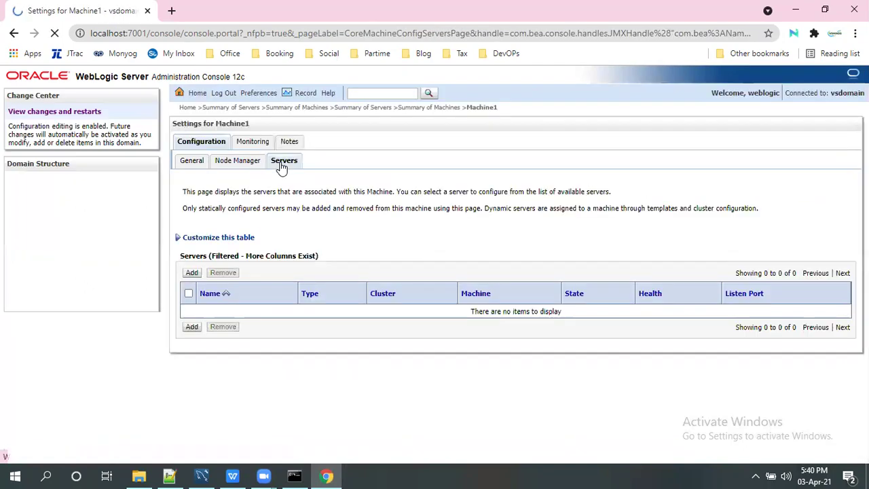
pyautogui.click(191, 272)
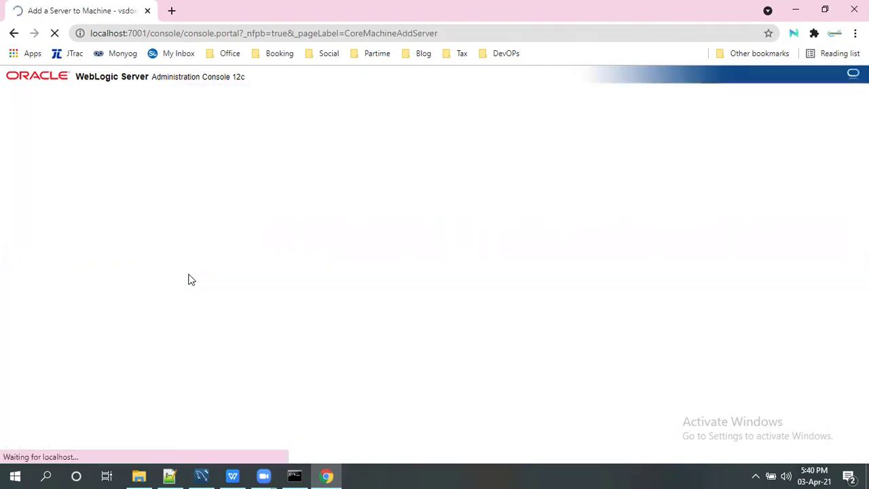
pyautogui.click(467, 246)
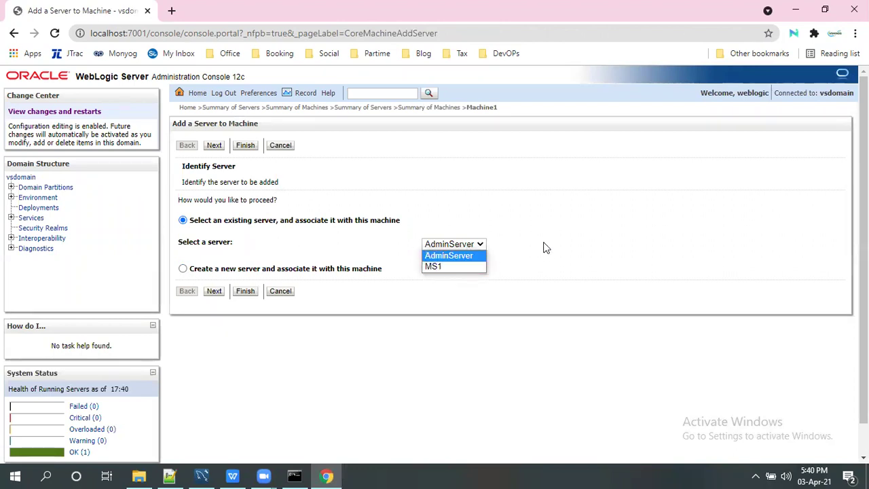
pyautogui.click(543, 248)
pyautogui.click(477, 245)
pyautogui.click(149, 242)
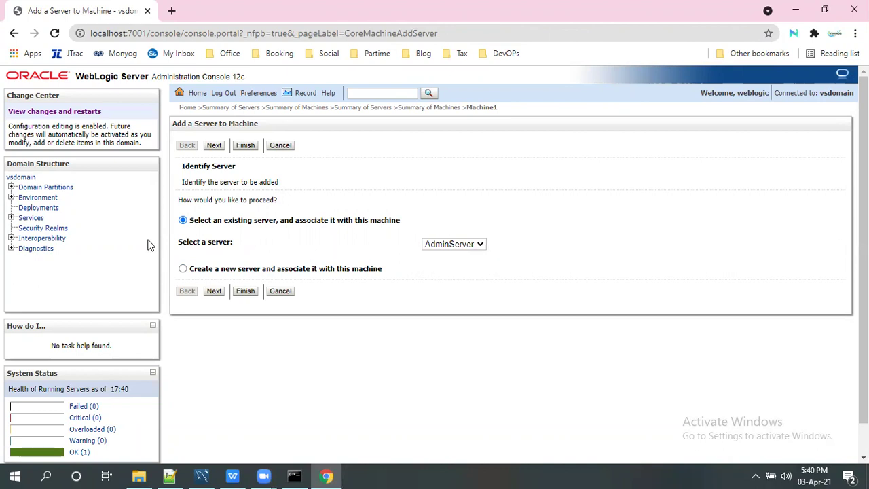
pyautogui.click(478, 247)
pyautogui.click(537, 245)
pyautogui.click(480, 247)
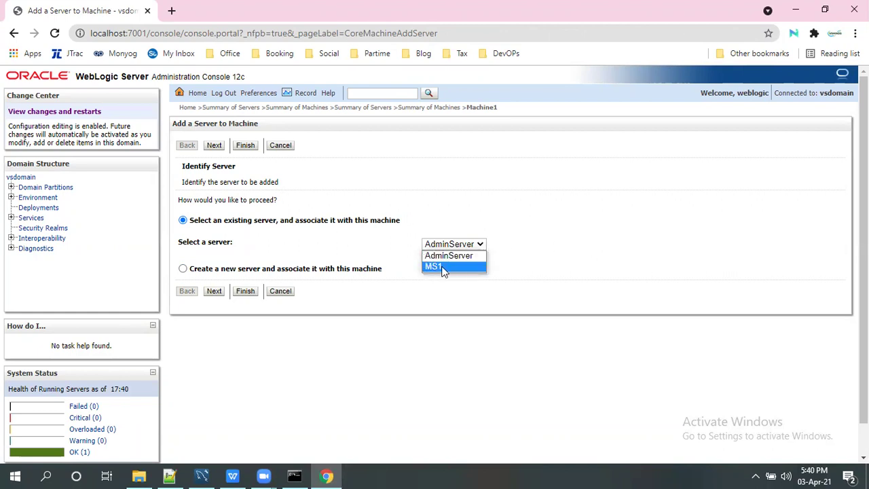
pyautogui.click(544, 251)
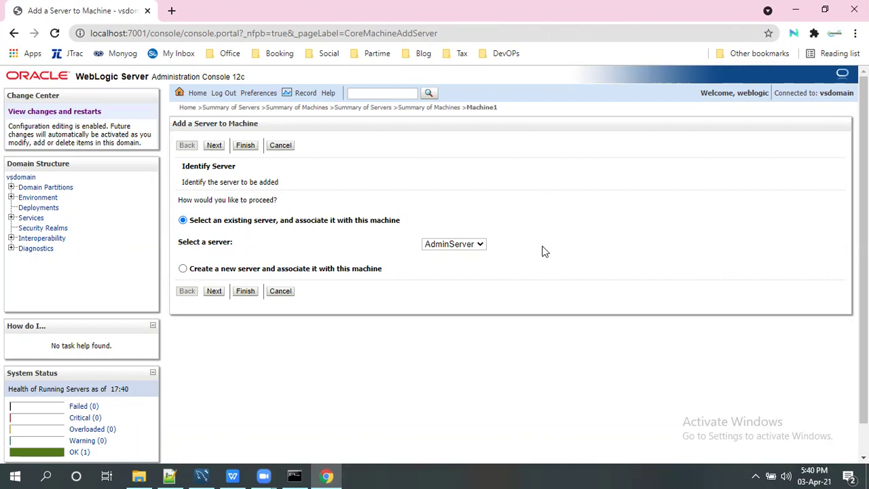
# - Associate the existing server MS1 with Machine1 and complete the assignment
pyautogui.click(478, 244)
pyautogui.click(448, 266)
pyautogui.click(625, 241)
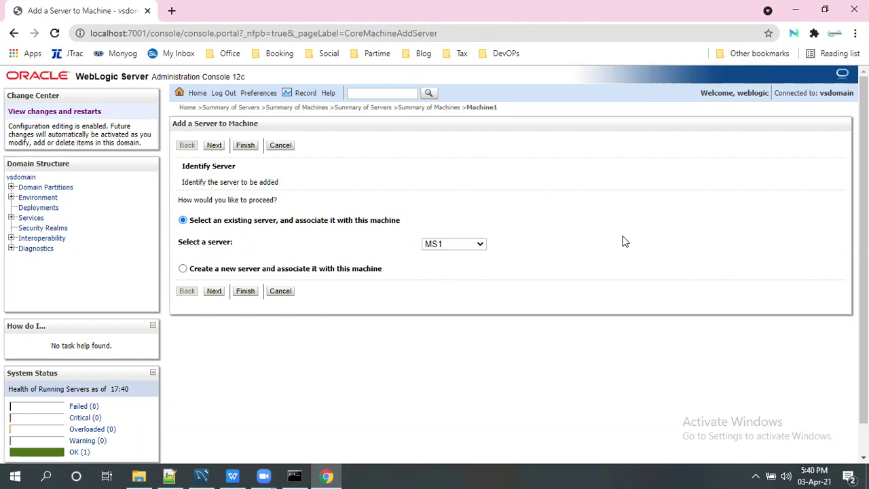
pyautogui.click(215, 291)
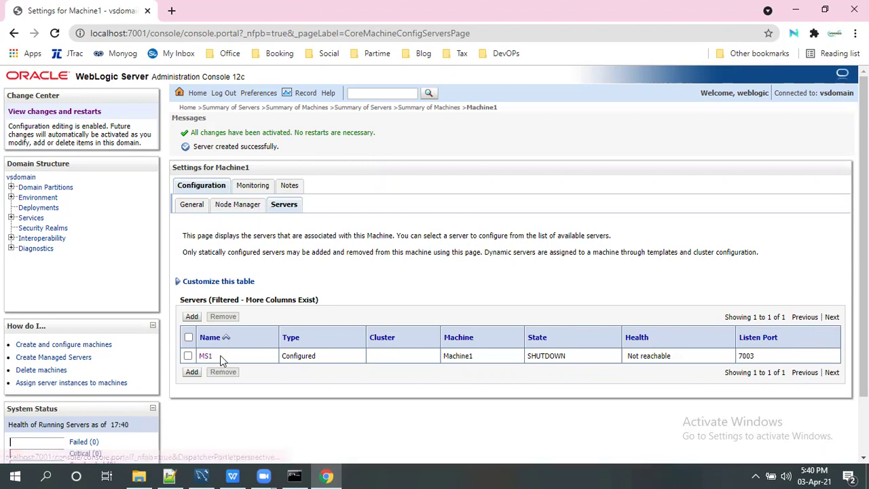
# - Check MS1's assigned machine and state, and examine Machine1's node manager status
pyautogui.doubleClick(458, 356)
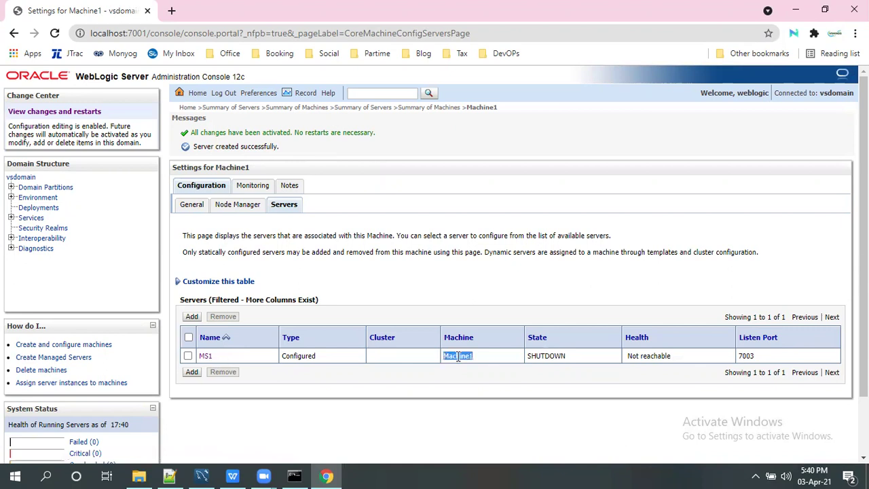
pyautogui.doubleClick(539, 356)
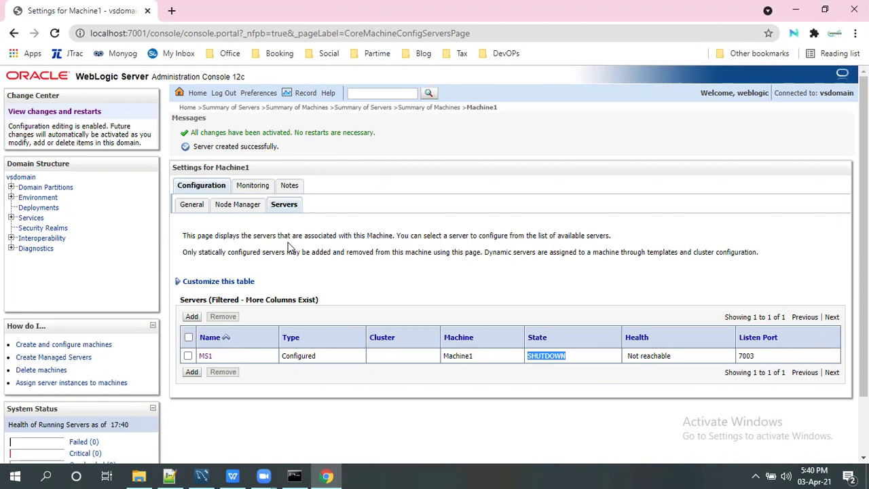
pyautogui.click(252, 186)
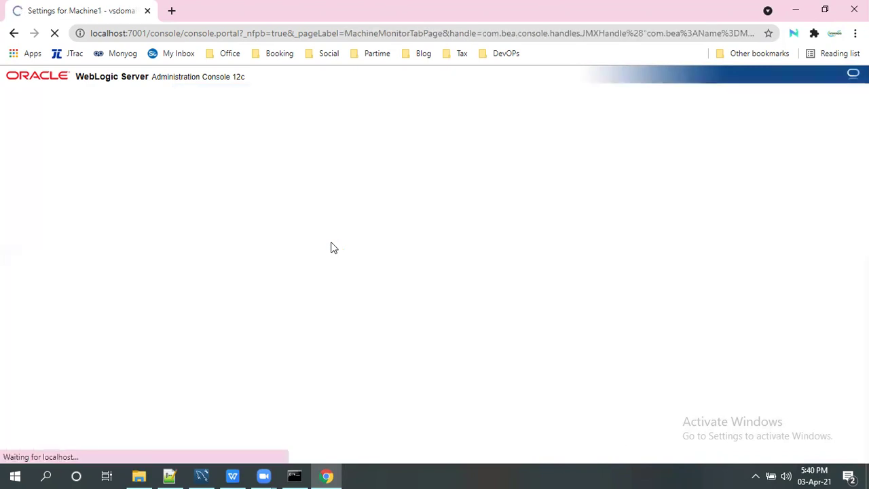
pyautogui.moveTo(320, 219); pyautogui.dragTo(361, 225)
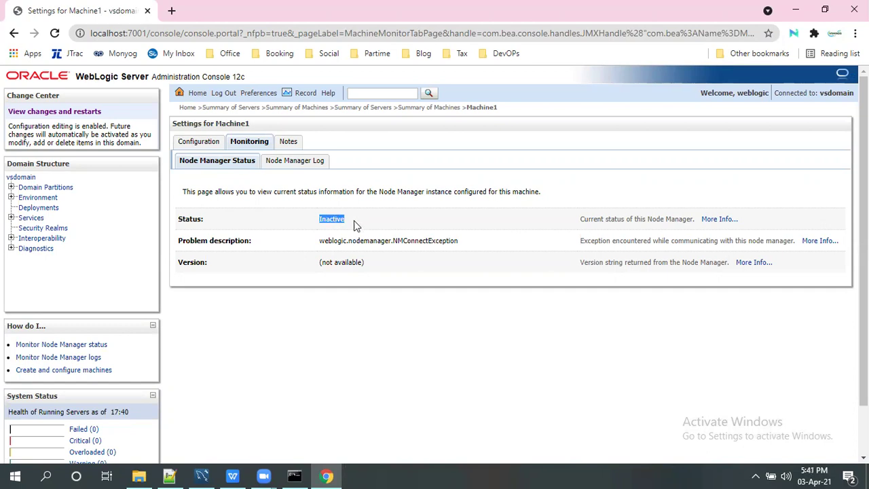
# - Switch to File Explorer and open nodemanager.properties from the vsdomain nodemanager folder in Notepad++
pyautogui.click(150, 475)
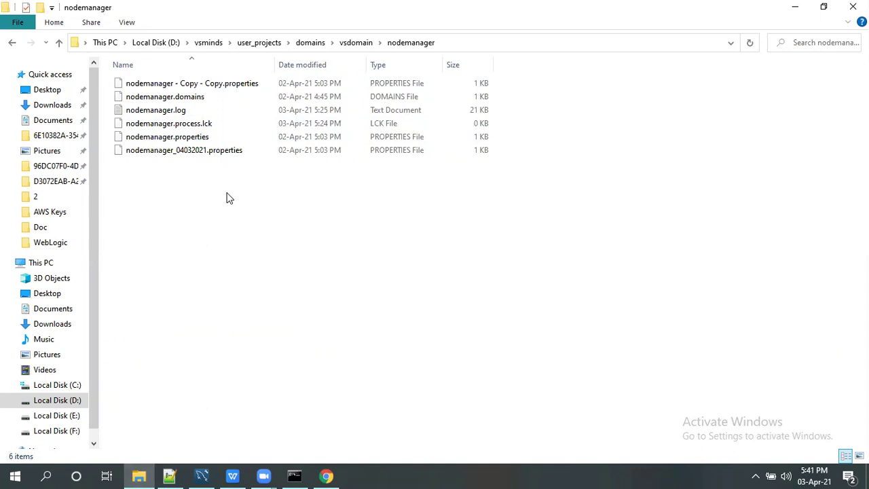
pyautogui.click(482, 42)
pyautogui.click(482, 42)
pyautogui.click(277, 258)
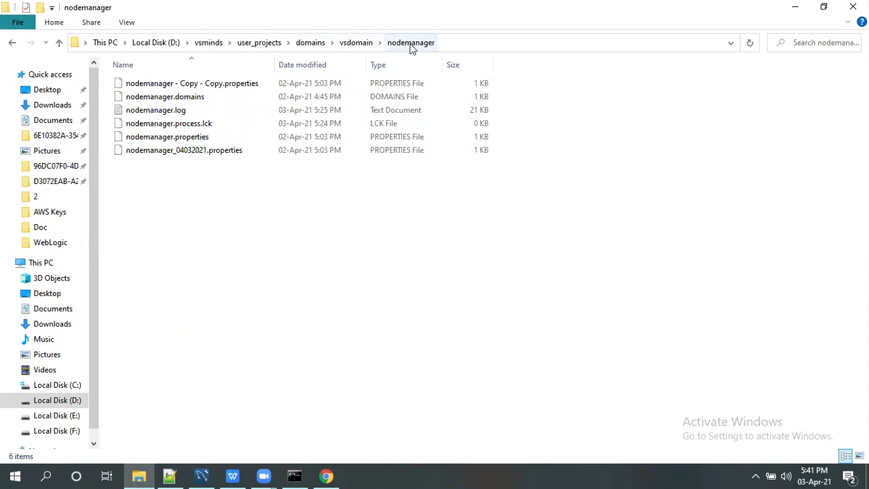
pyautogui.click(182, 139)
pyautogui.doubleClick(180, 138)
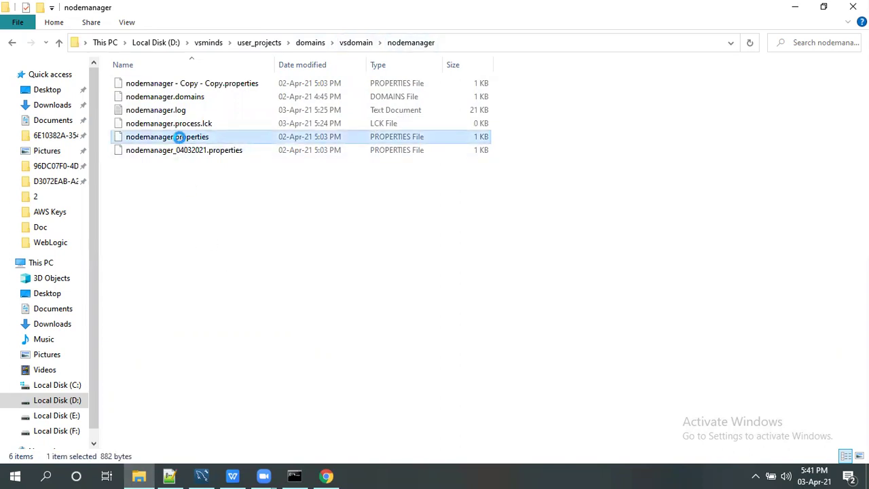
pyautogui.rightClick(180, 137)
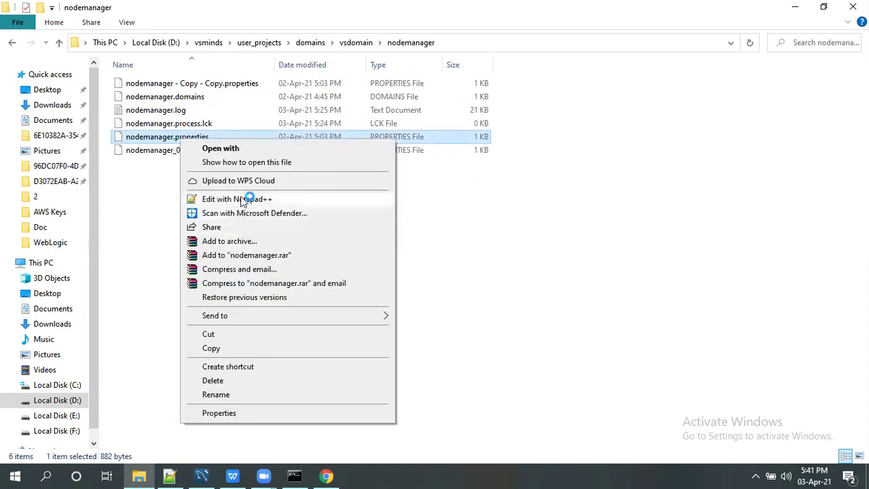
pyautogui.click(244, 198)
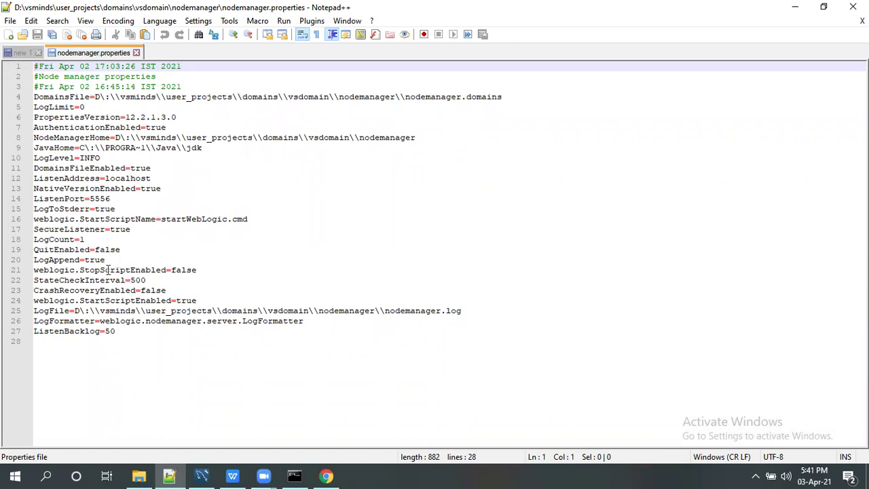
# - Set SecureListener to false in nodemanager.properties, save the file and put the editor away
pyautogui.click(144, 229)
pyautogui.press('BackSpace')
pyautogui.press('BackSpace')
pyautogui.press('BackSpace')
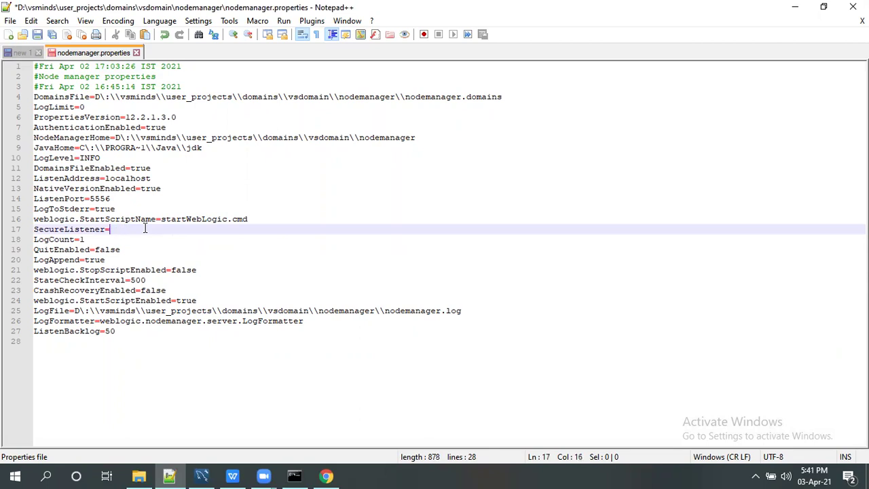
pyautogui.write('fa')
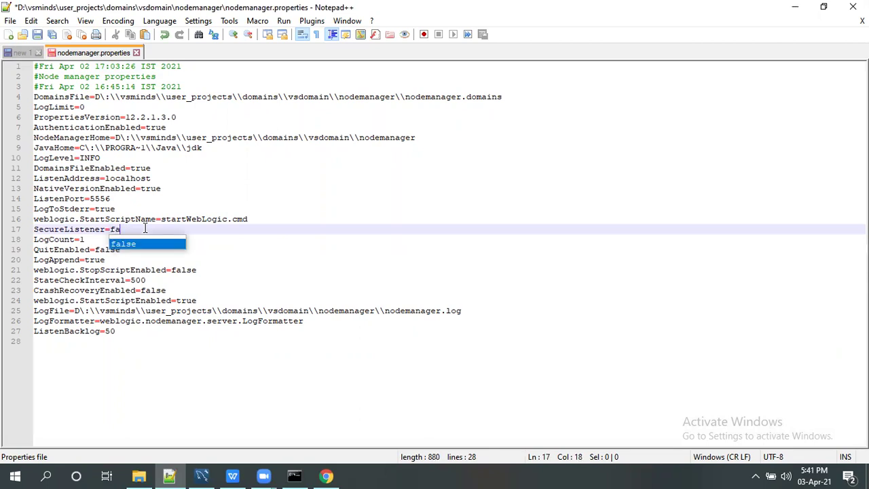
pyautogui.press('Return')
pyautogui.hotkey('ctrl', 's')
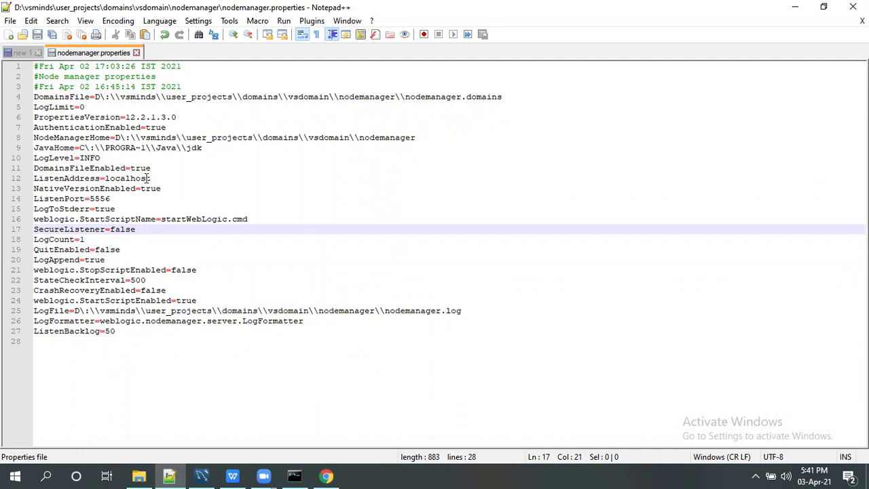
pyautogui.click(135, 52)
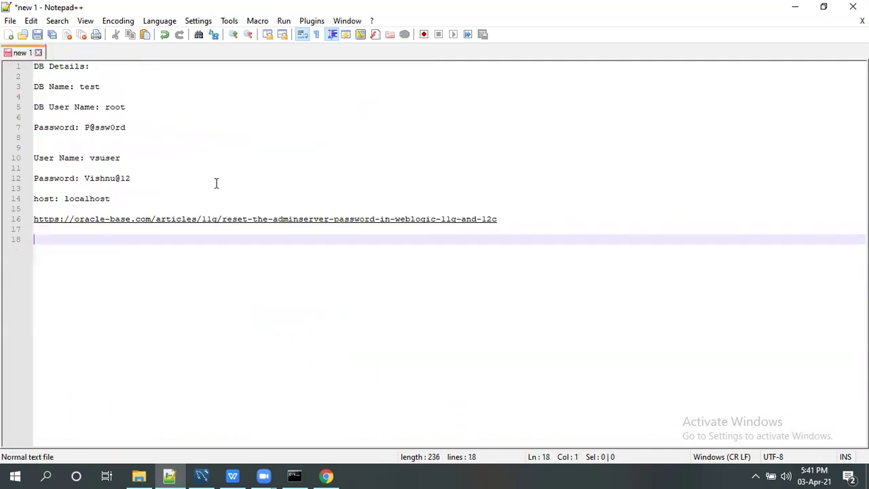
pyautogui.click(795, 7)
# - Run startNodeManager.cmd from the vsdomain bin folder and enlarge its console window to follow the startup
pyautogui.click(315, 243)
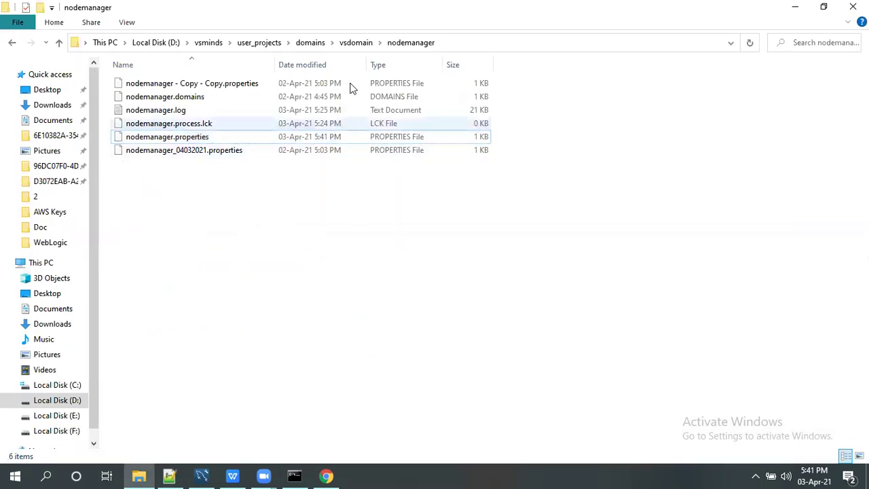
pyautogui.click(357, 43)
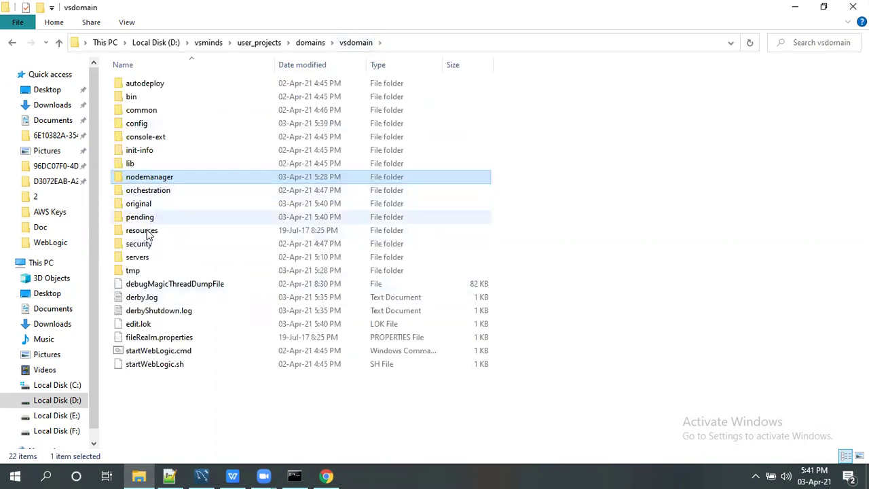
pyautogui.doubleClick(159, 97)
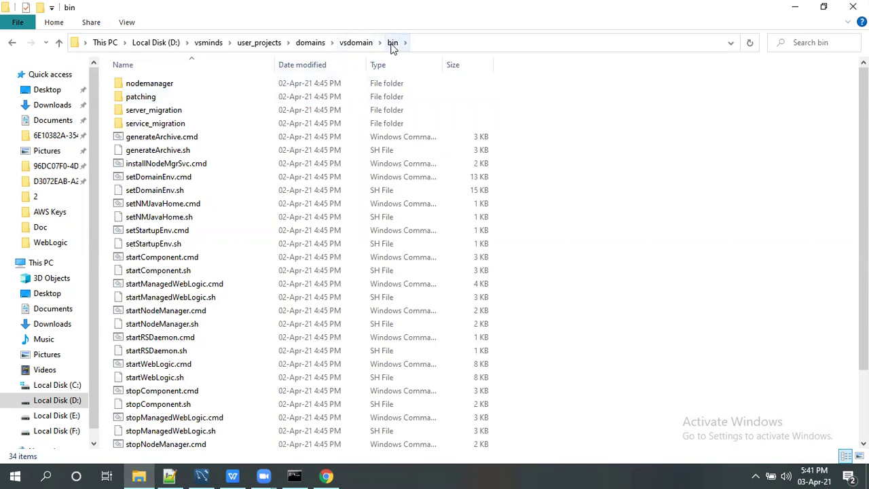
pyautogui.scroll(-2, 181, 340)
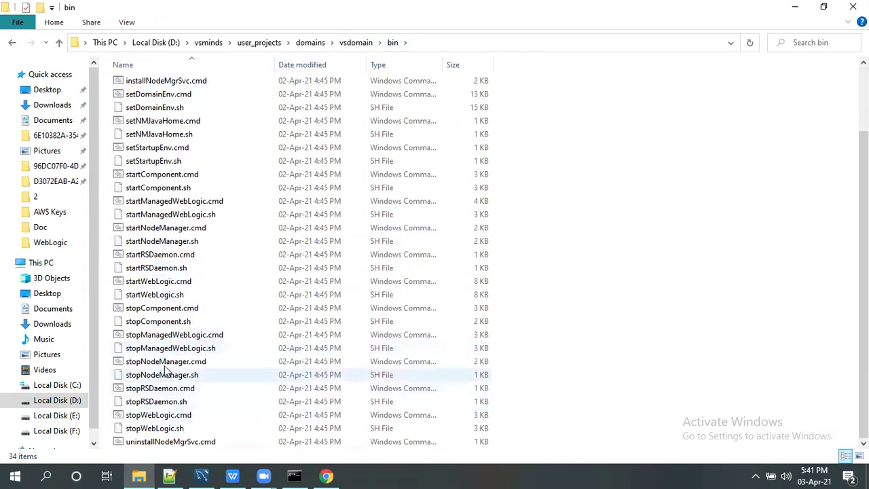
pyautogui.click(182, 229)
pyautogui.doubleClick(182, 229)
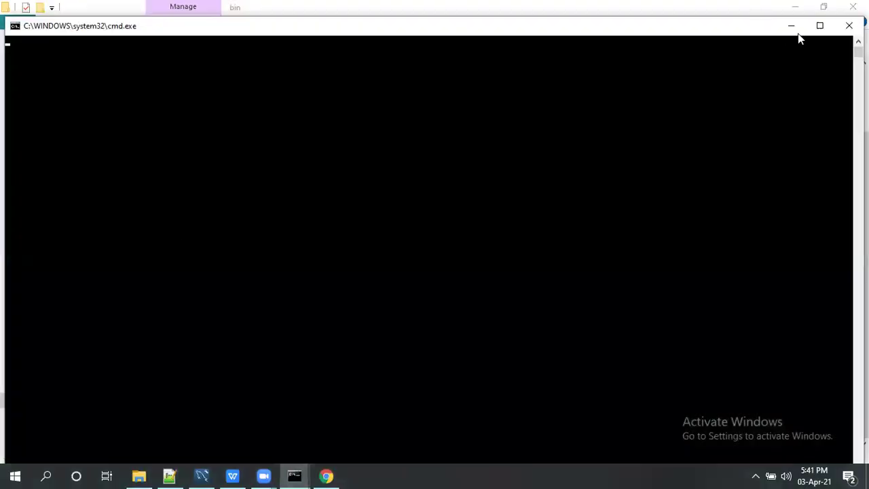
pyautogui.click(820, 25)
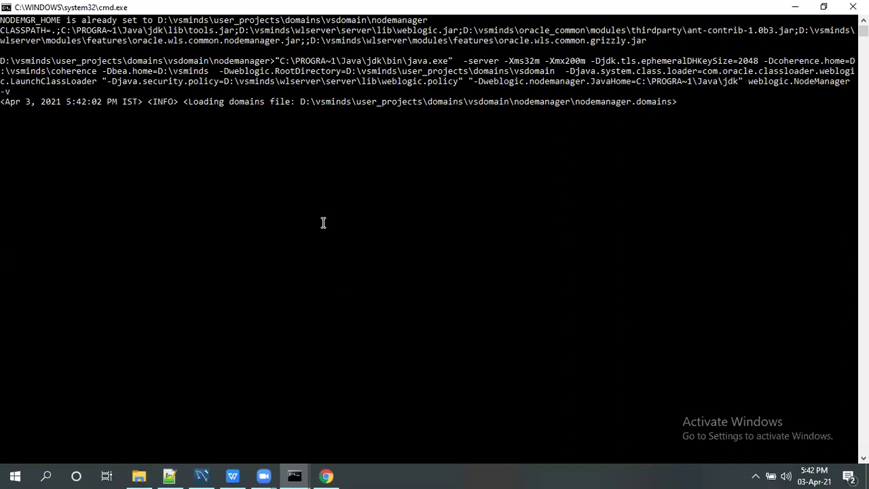
pyautogui.hotkey('alt', 'Tab')
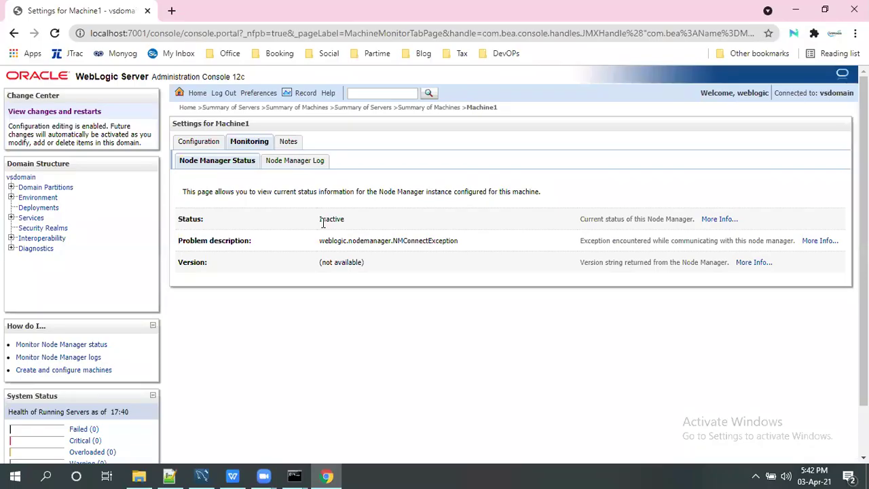
pyautogui.click(327, 475)
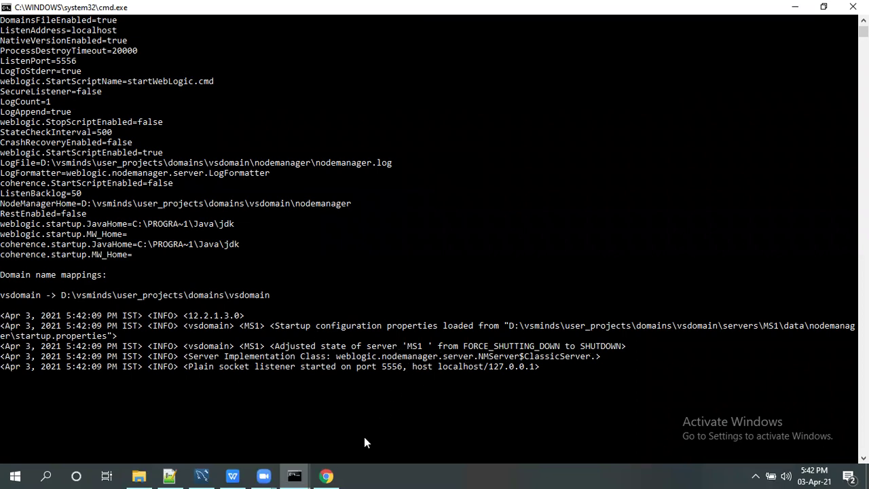
# - Return to the WebLogic console in Chrome and check Machine1's node manager configuration and monitoring status
pyautogui.hotkey('alt', 'Tab')
pyautogui.click(190, 108)
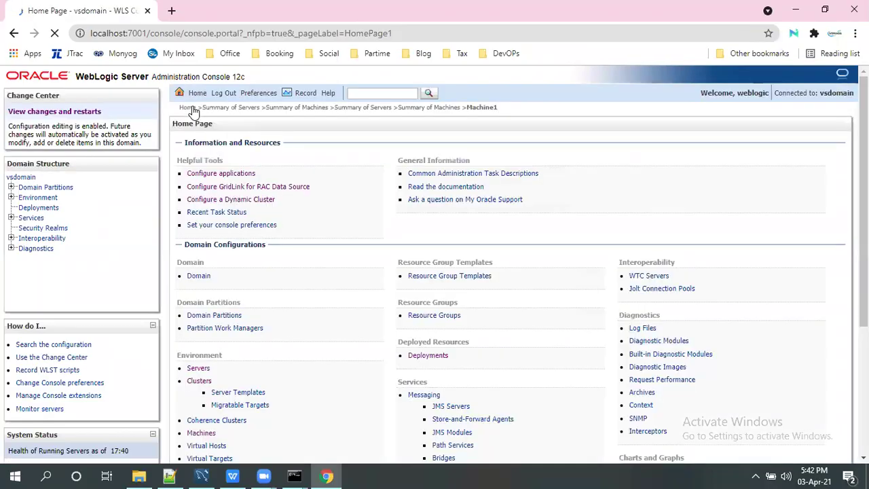
pyautogui.click(202, 433)
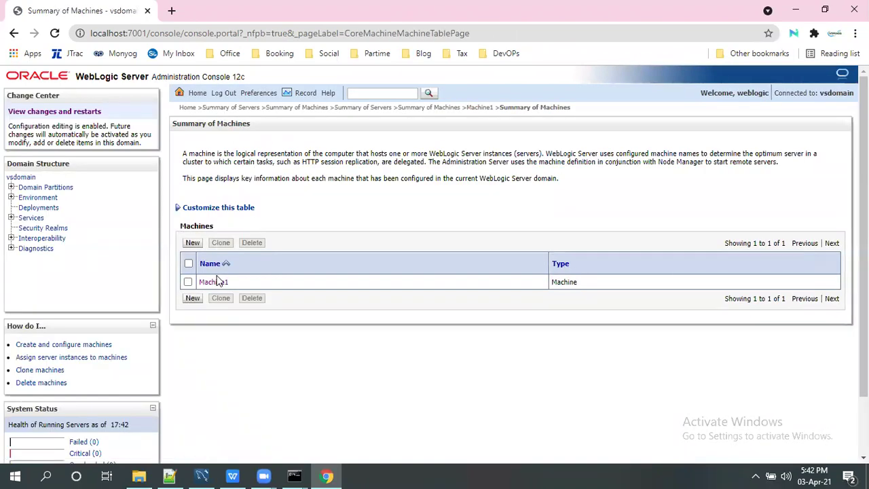
pyautogui.click(213, 281)
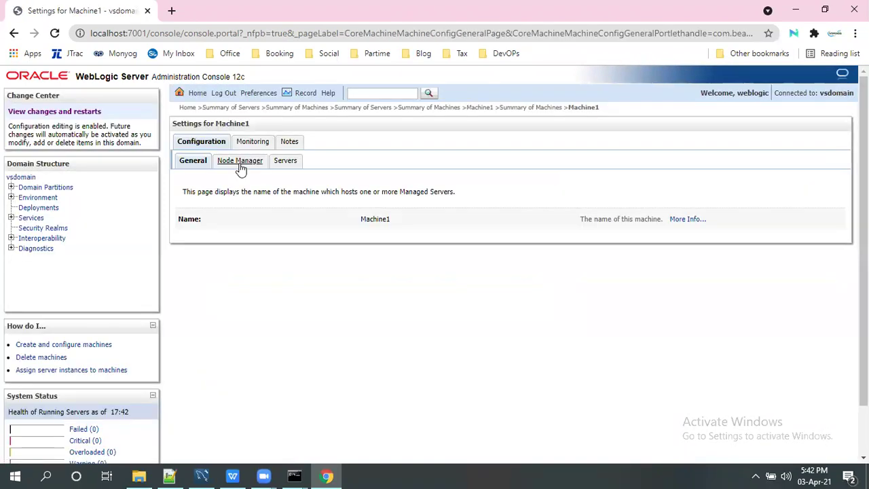
pyautogui.click(239, 166)
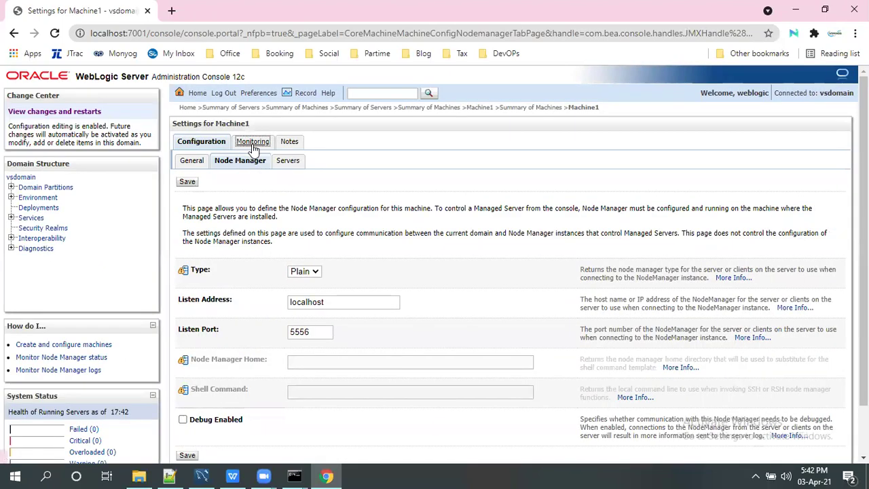
pyautogui.click(252, 145)
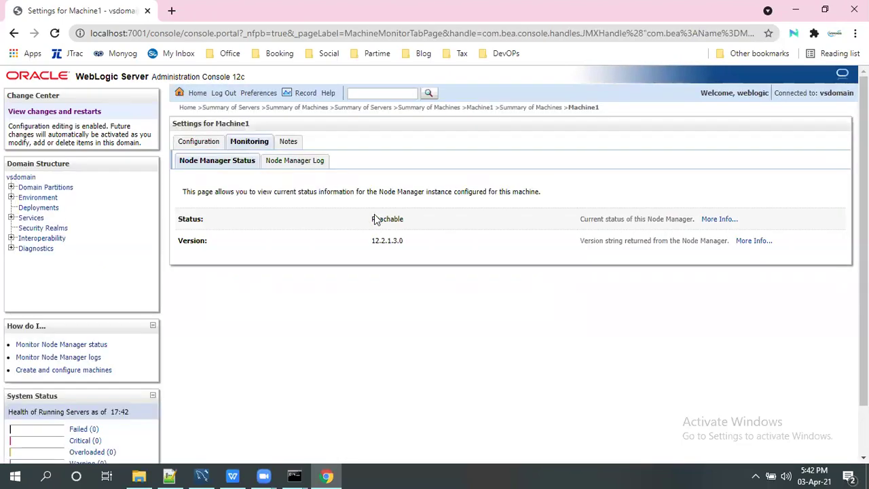
pyautogui.doubleClick(376, 219)
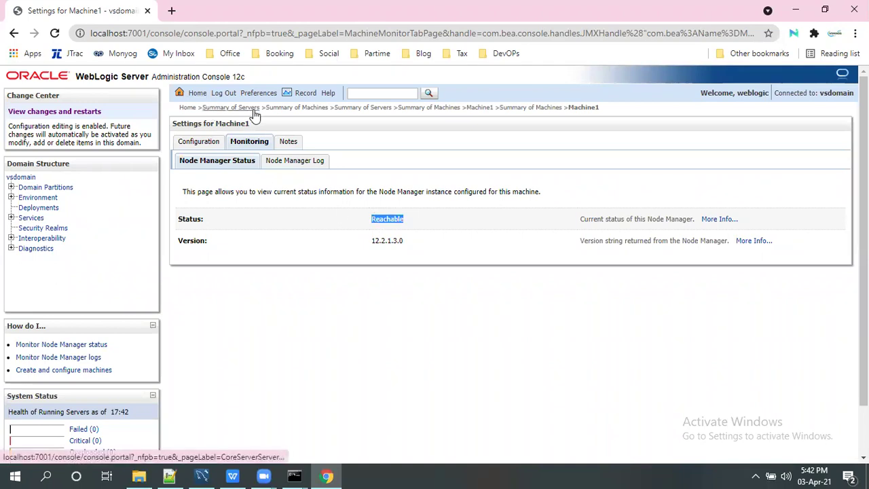
# - Start managed server MS1 from the server controls in the Summary of Servers
pyautogui.click(233, 109)
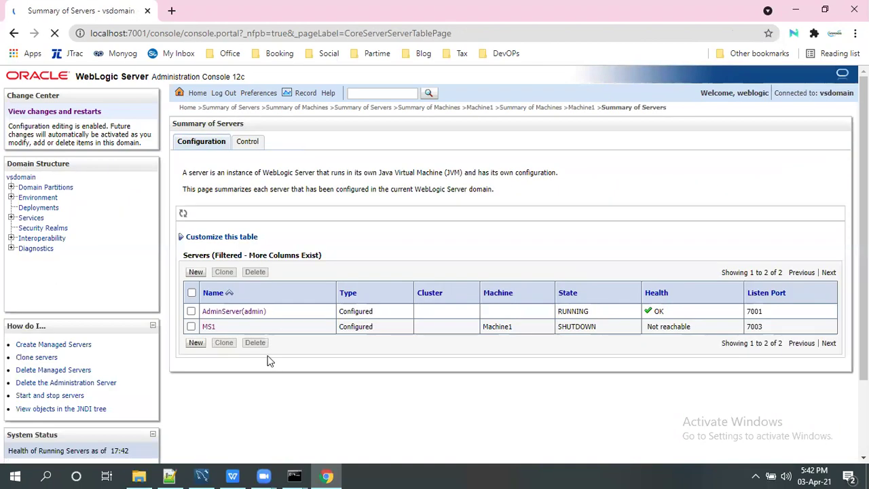
pyautogui.click(249, 143)
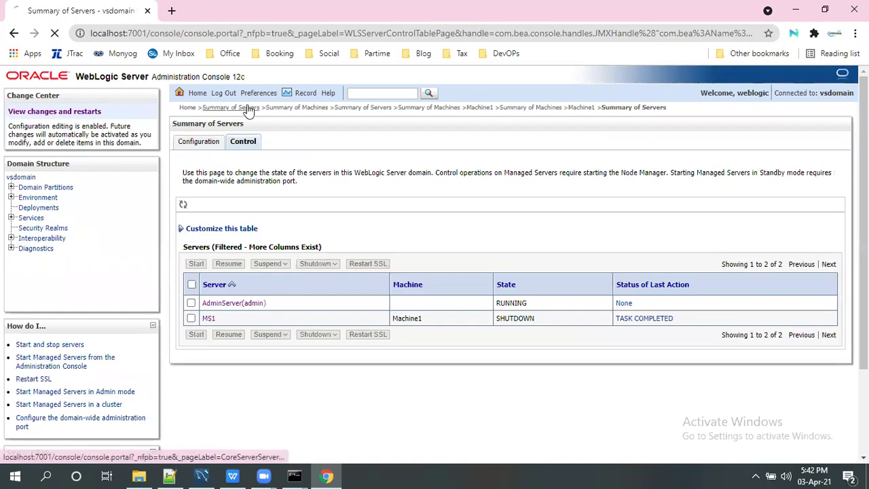
pyautogui.click(249, 110)
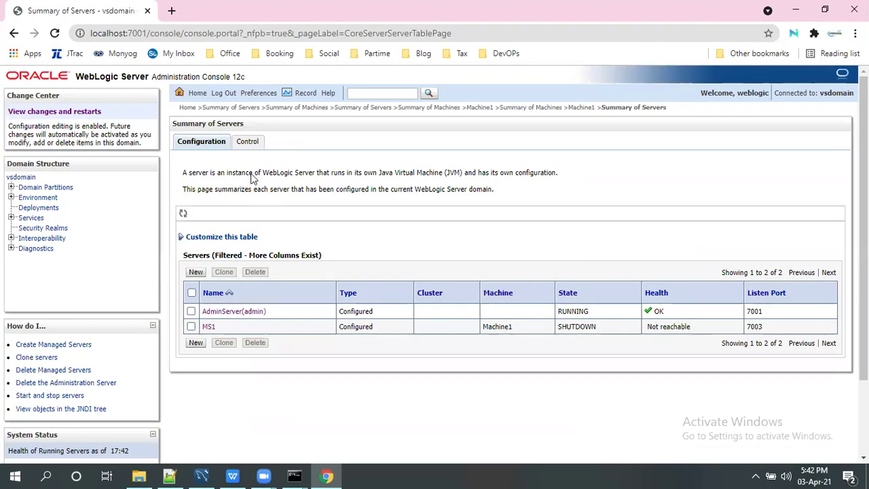
pyautogui.click(250, 144)
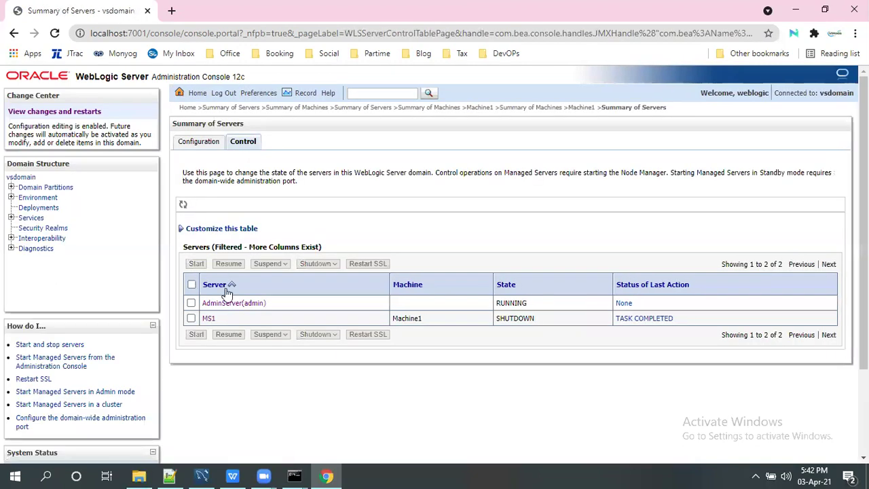
pyautogui.click(191, 319)
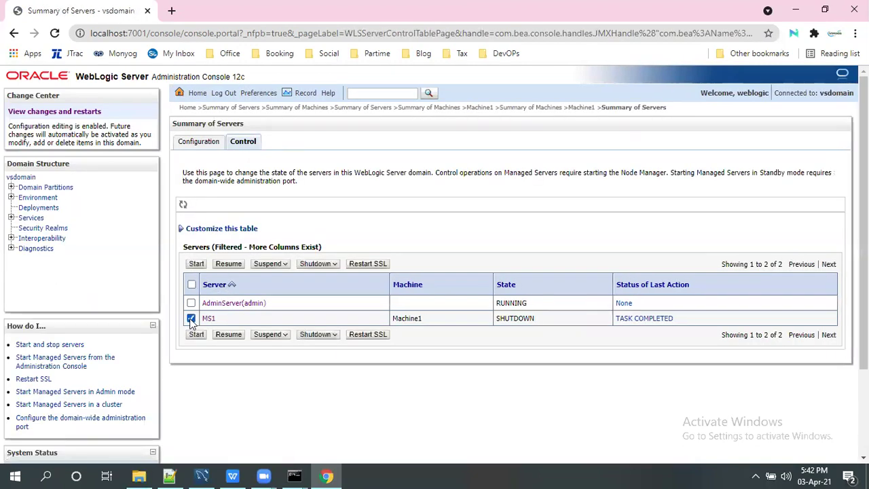
pyautogui.click(197, 266)
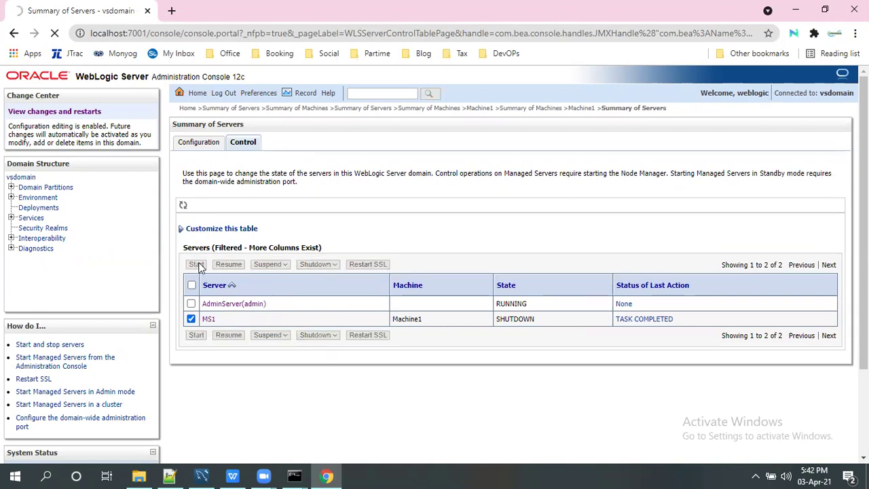
pyautogui.moveTo(204, 133); pyautogui.dragTo(396, 133)
pyautogui.click(396, 133)
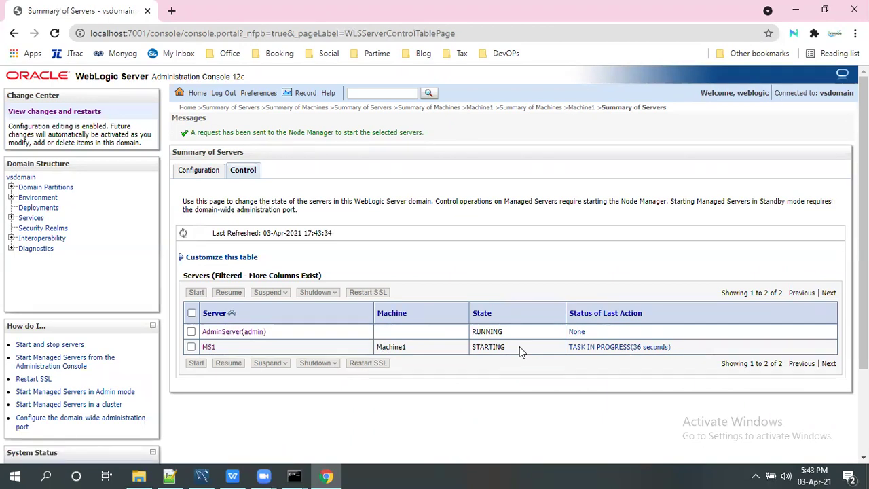
# - Switch to File Explorer and review the contents of vsdomain's nodemanager folder
pyautogui.click(139, 475)
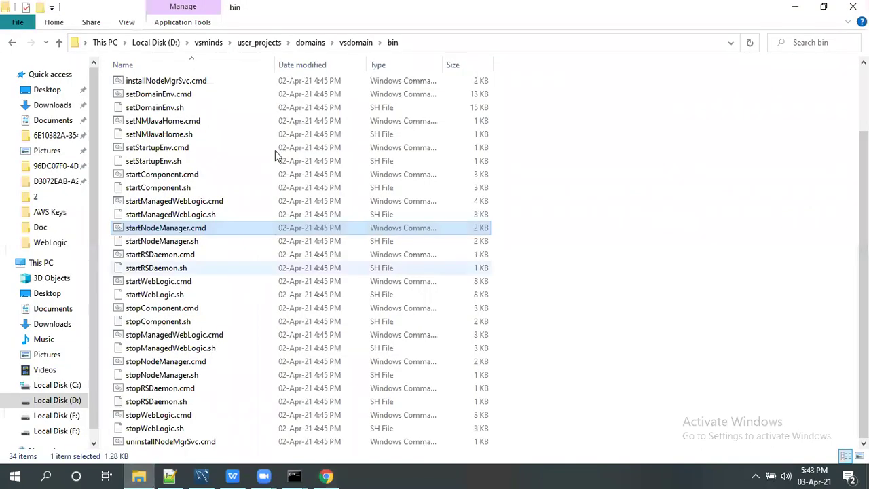
pyautogui.click(351, 44)
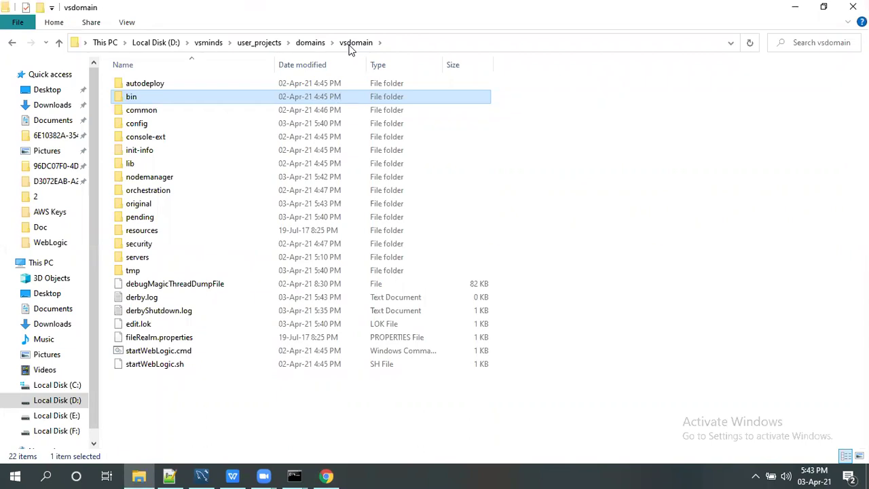
pyautogui.doubleClick(155, 176)
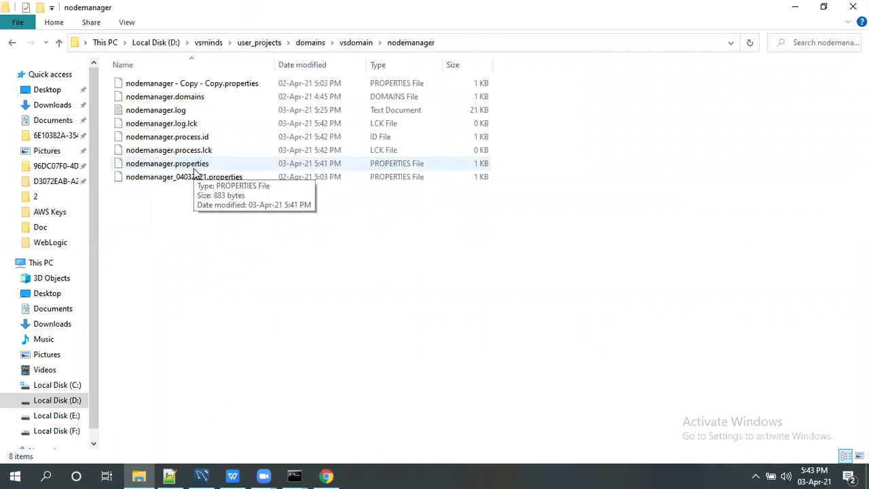
pyautogui.click(356, 42)
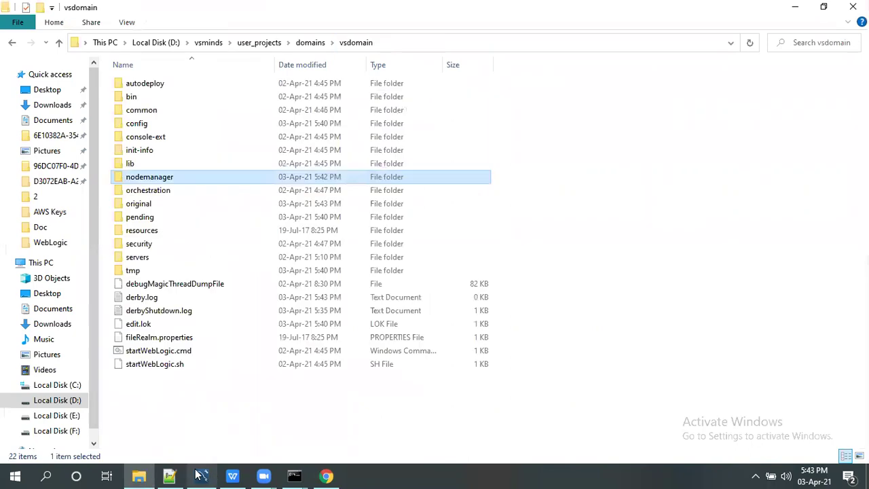
# - Switch back to the WebLogic console in Chrome, refresh the server table and check MS1's state
pyautogui.click(327, 475)
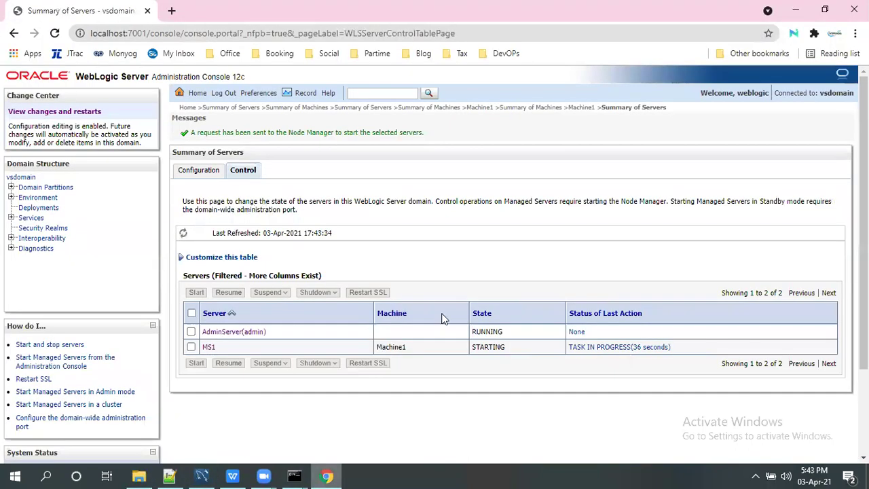
pyautogui.click(183, 234)
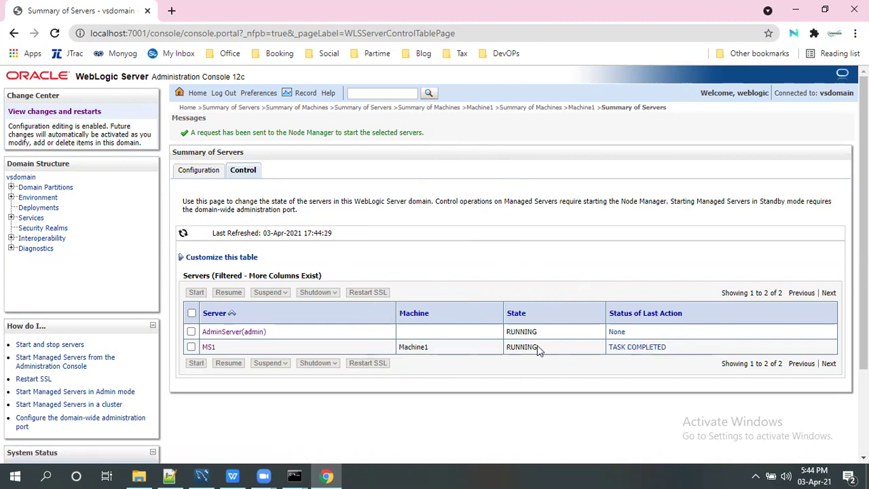
pyautogui.doubleClick(522, 346)
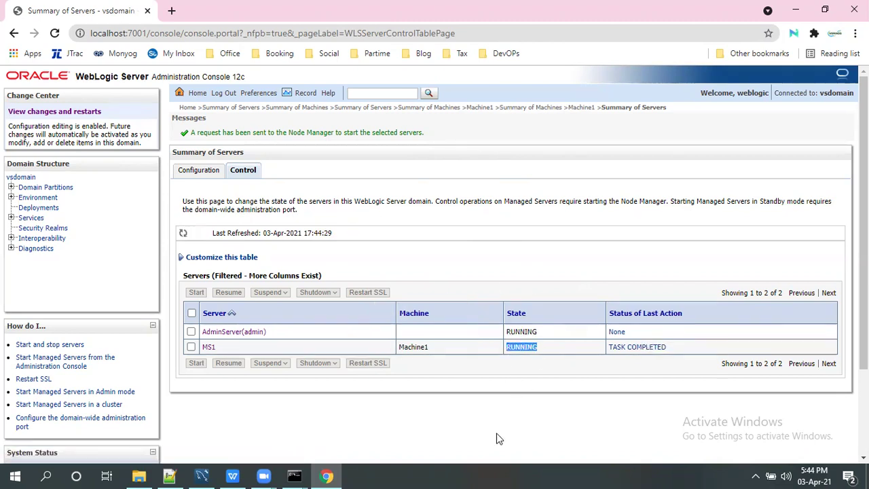